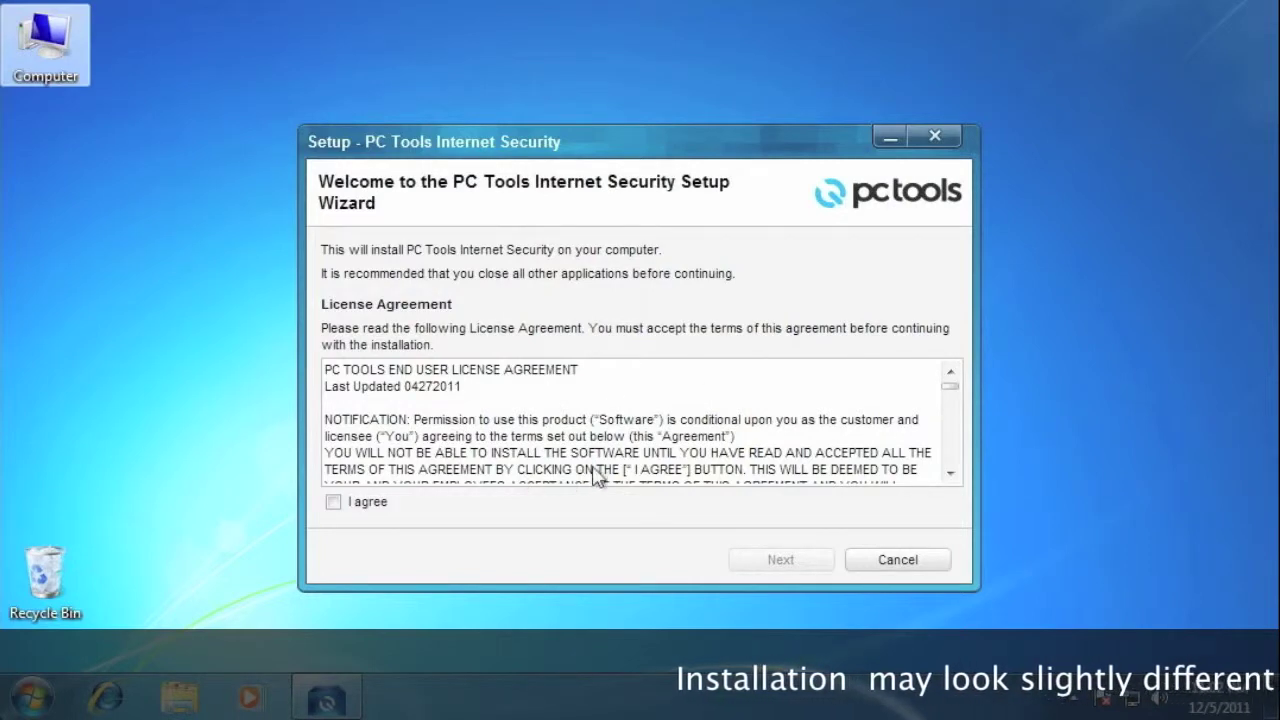
Step: Scroll through the license text, agree to the terms, and advance to activation
click(946, 457)
click(946, 458)
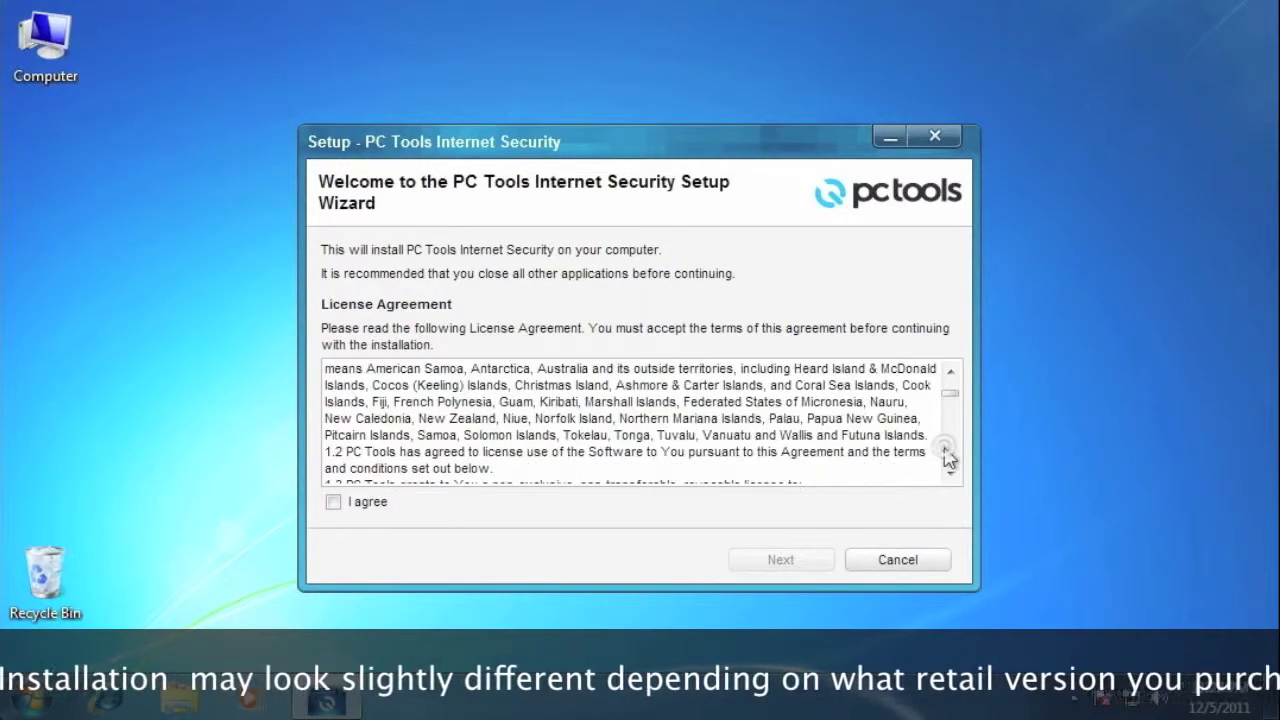
click(946, 457)
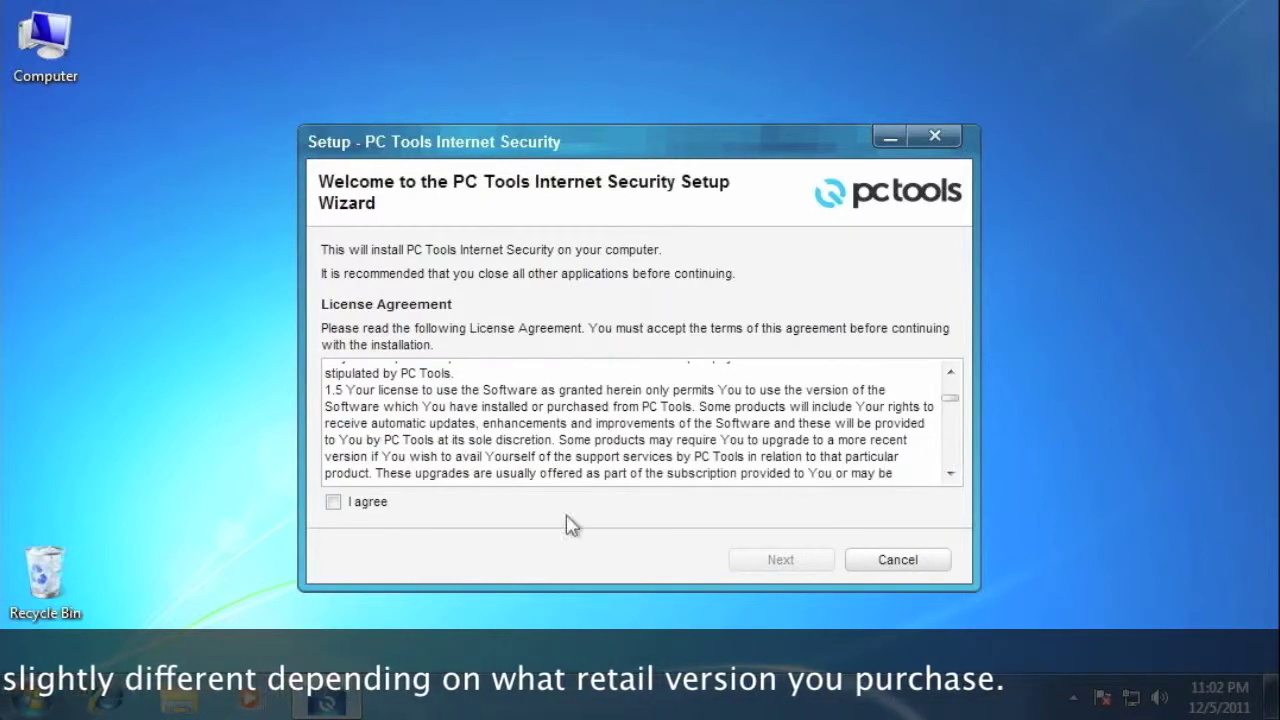
click(336, 507)
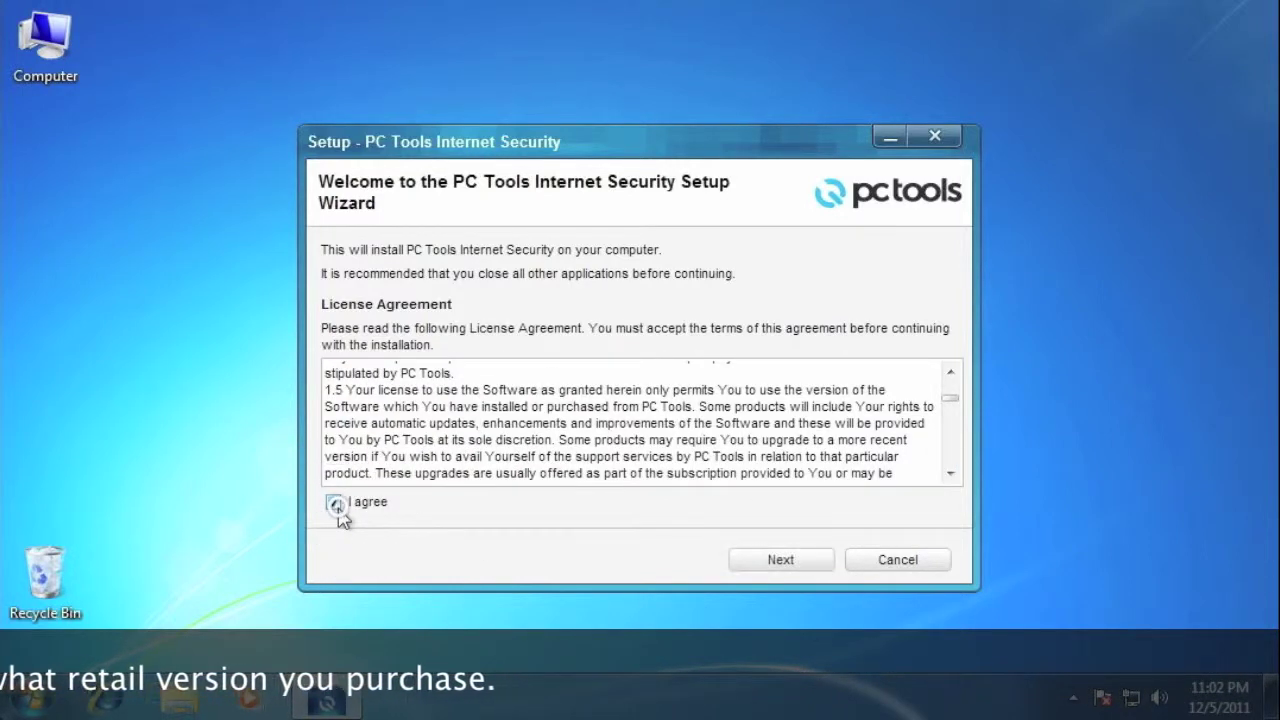
click(800, 565)
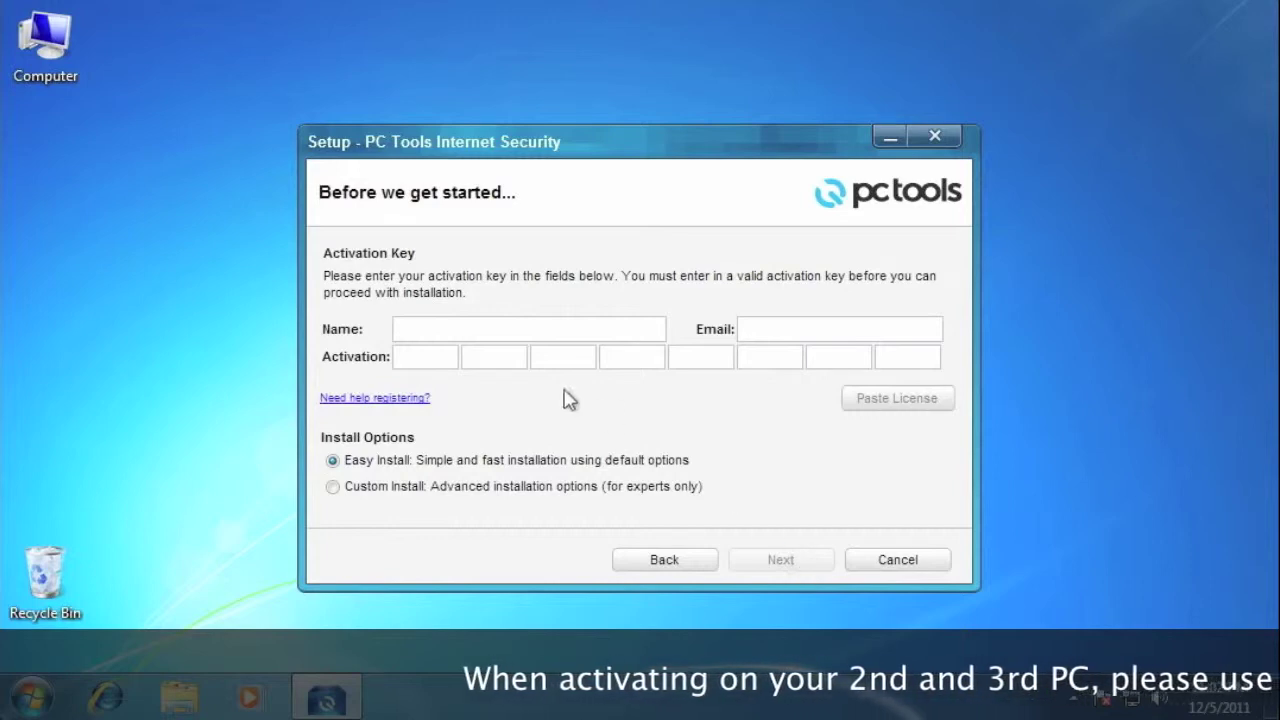
click(435, 331)
key(Tab)
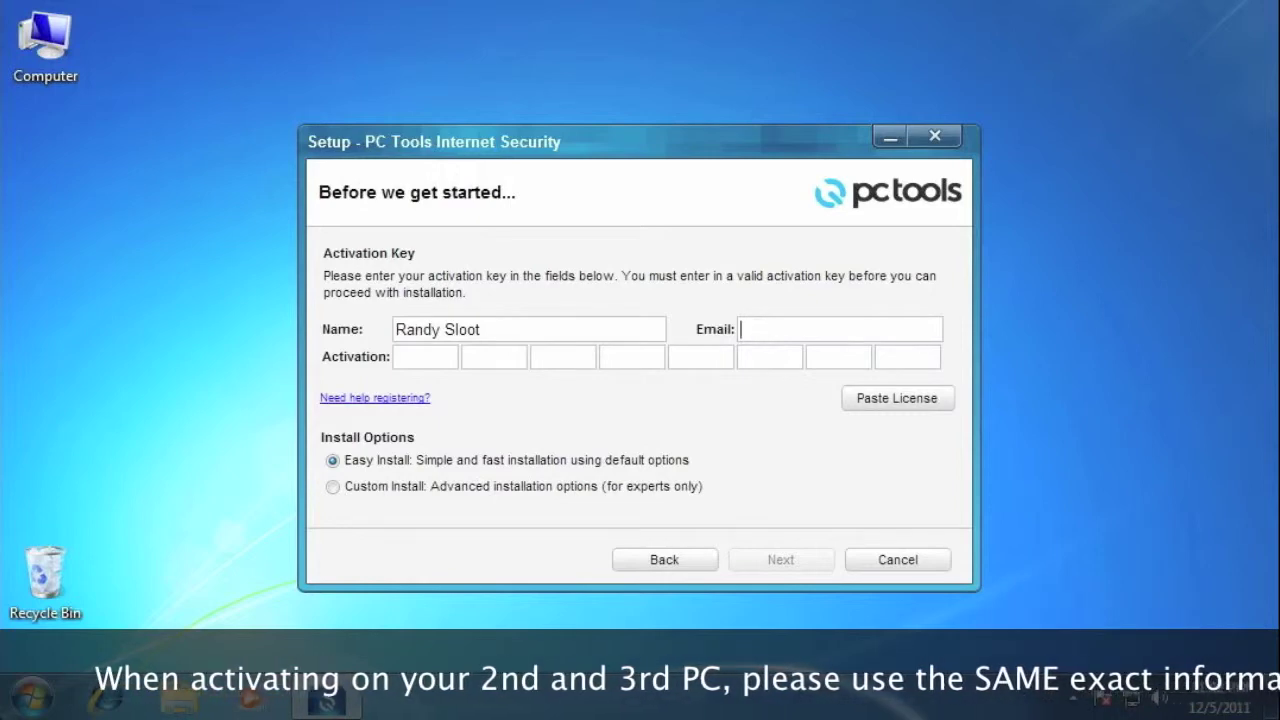
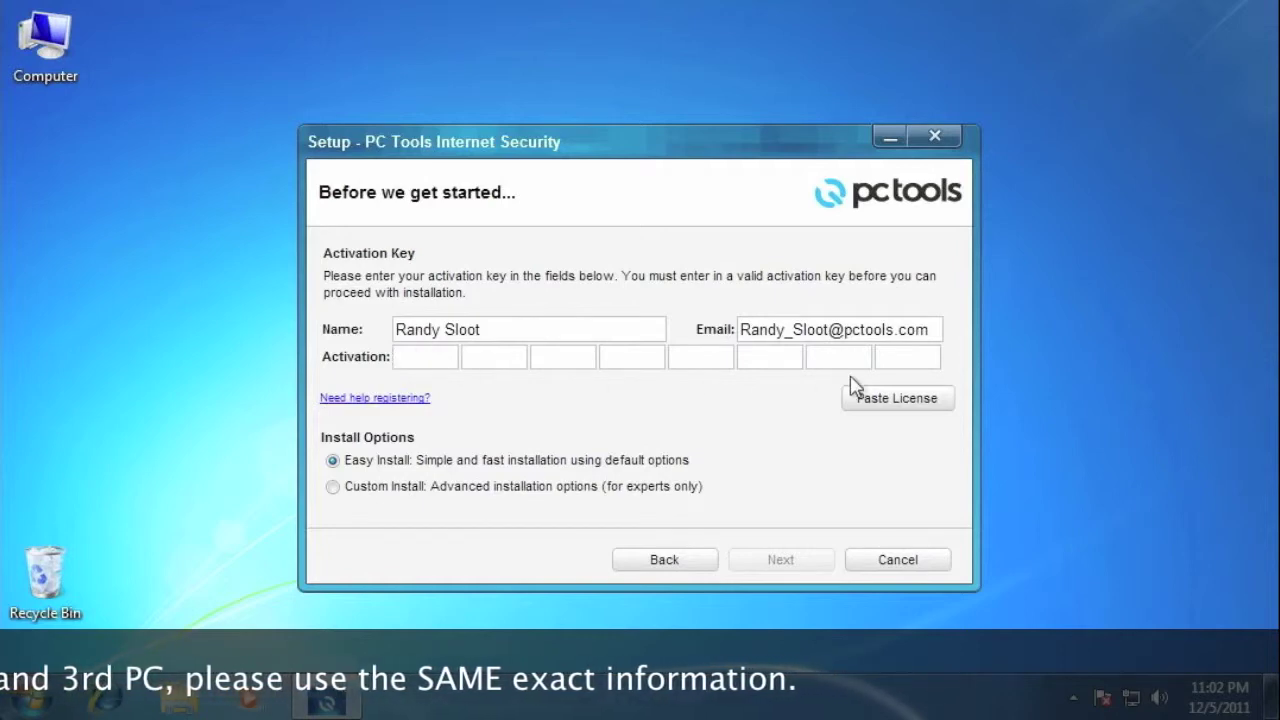
click(878, 403)
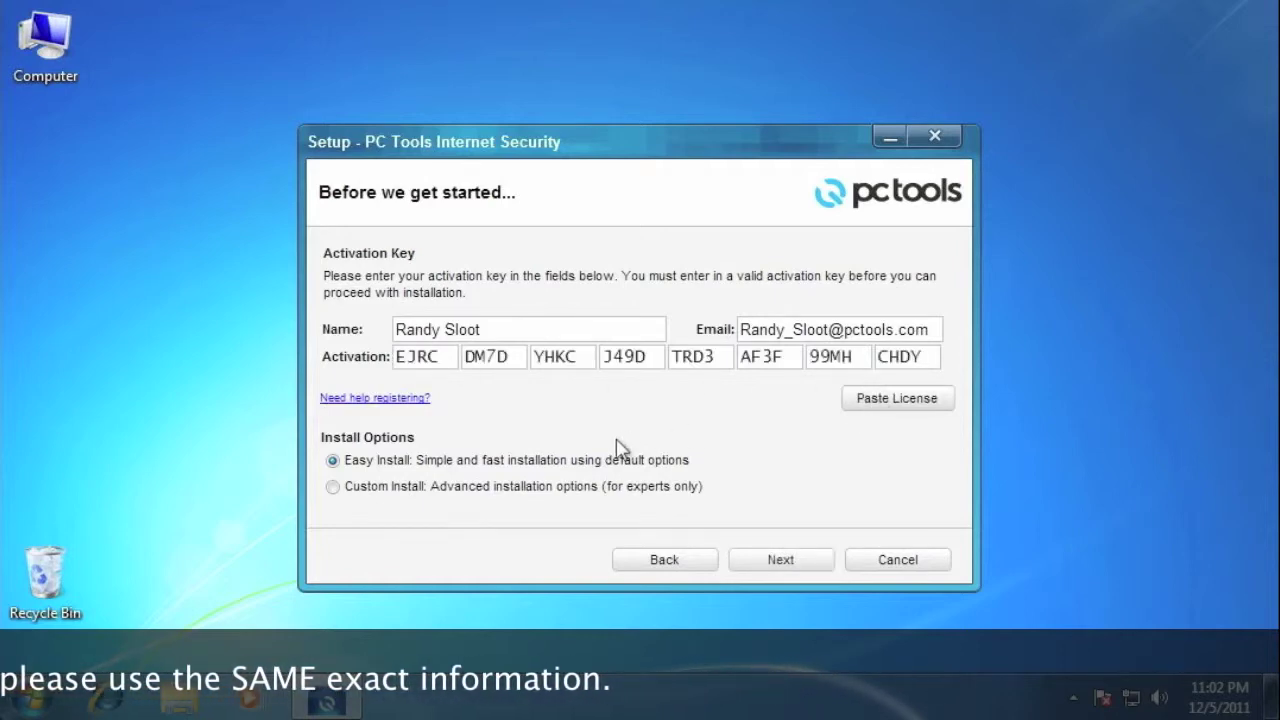
click(781, 560)
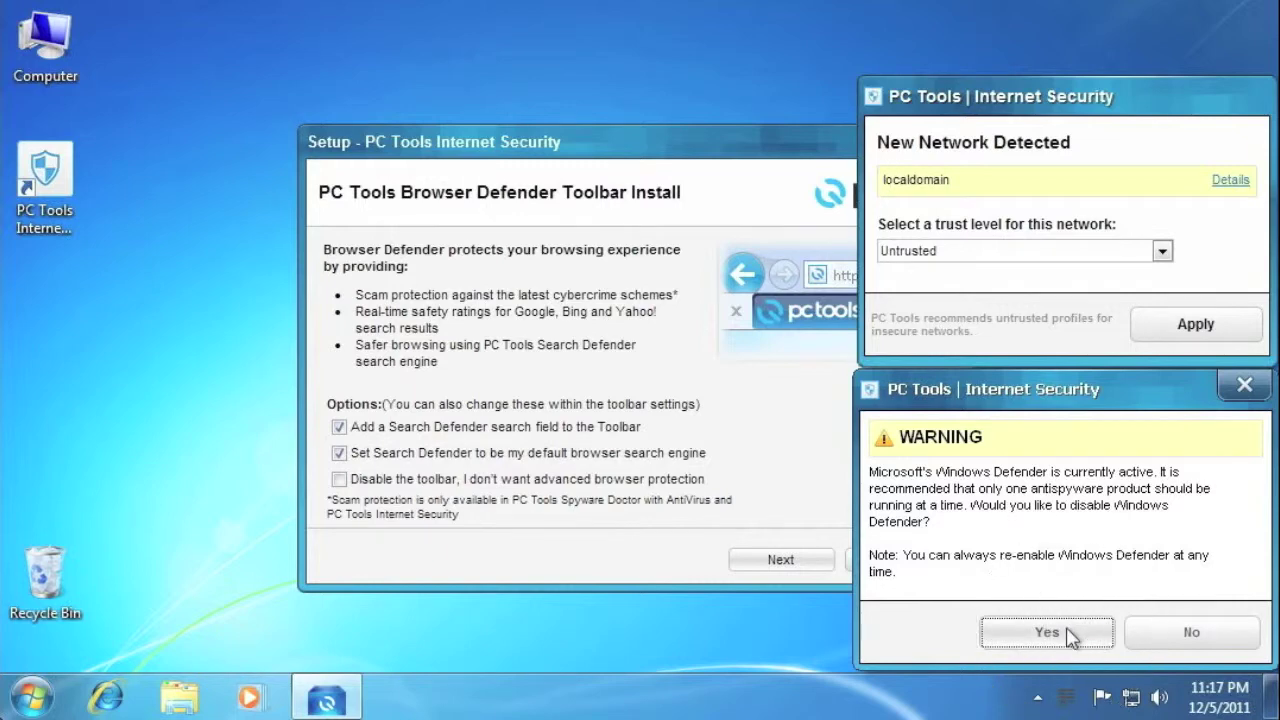
Step: Approve disabling Windows Defender and set the localdomain network trust level to Trusted
click(1066, 628)
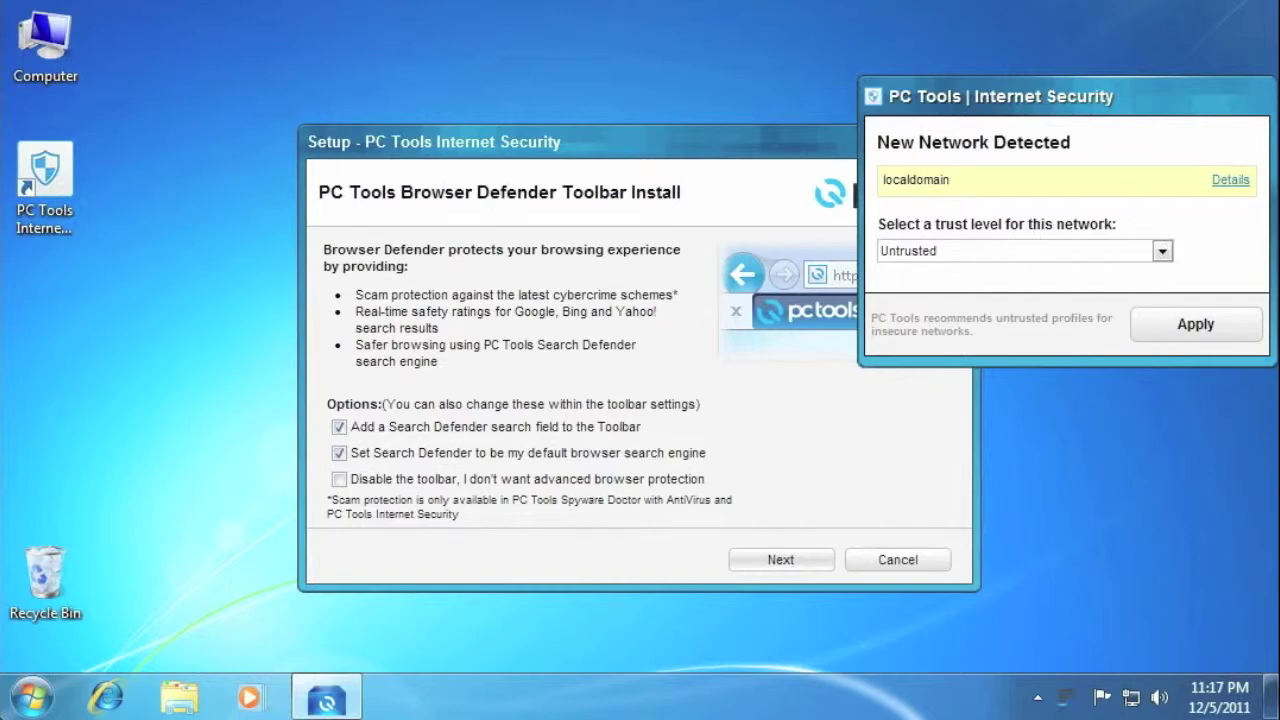
click(1161, 250)
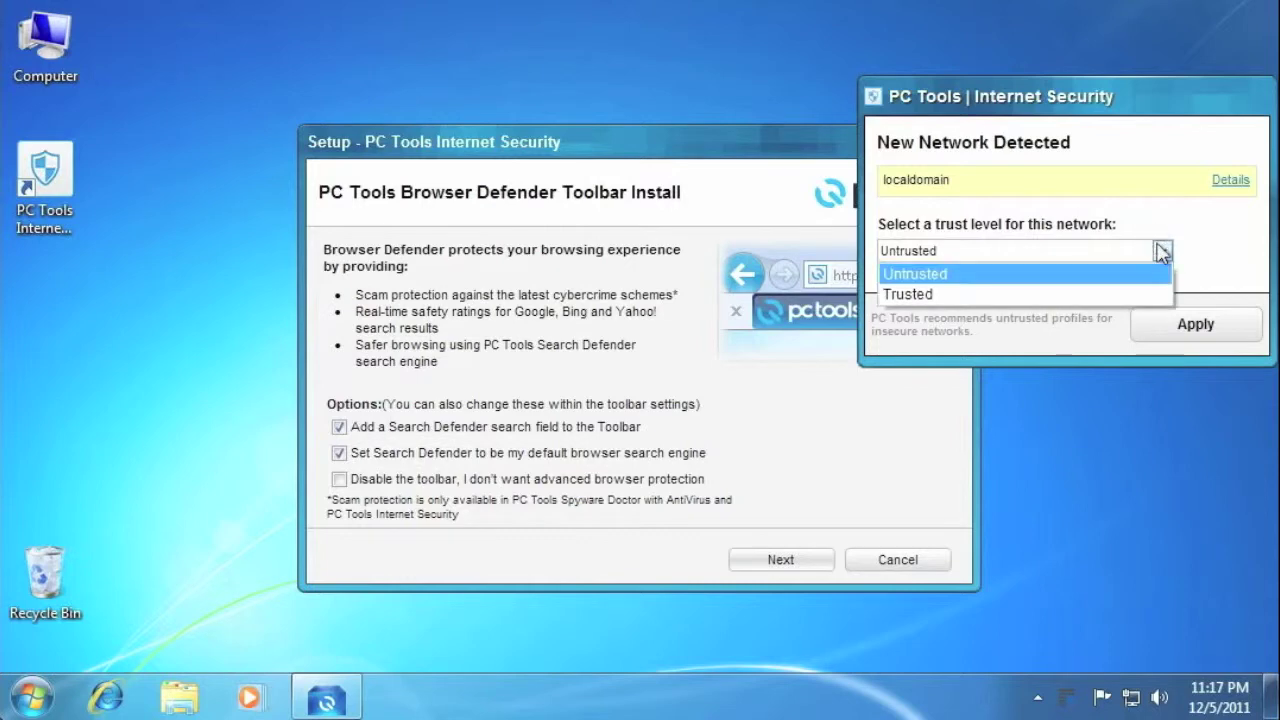
click(1097, 294)
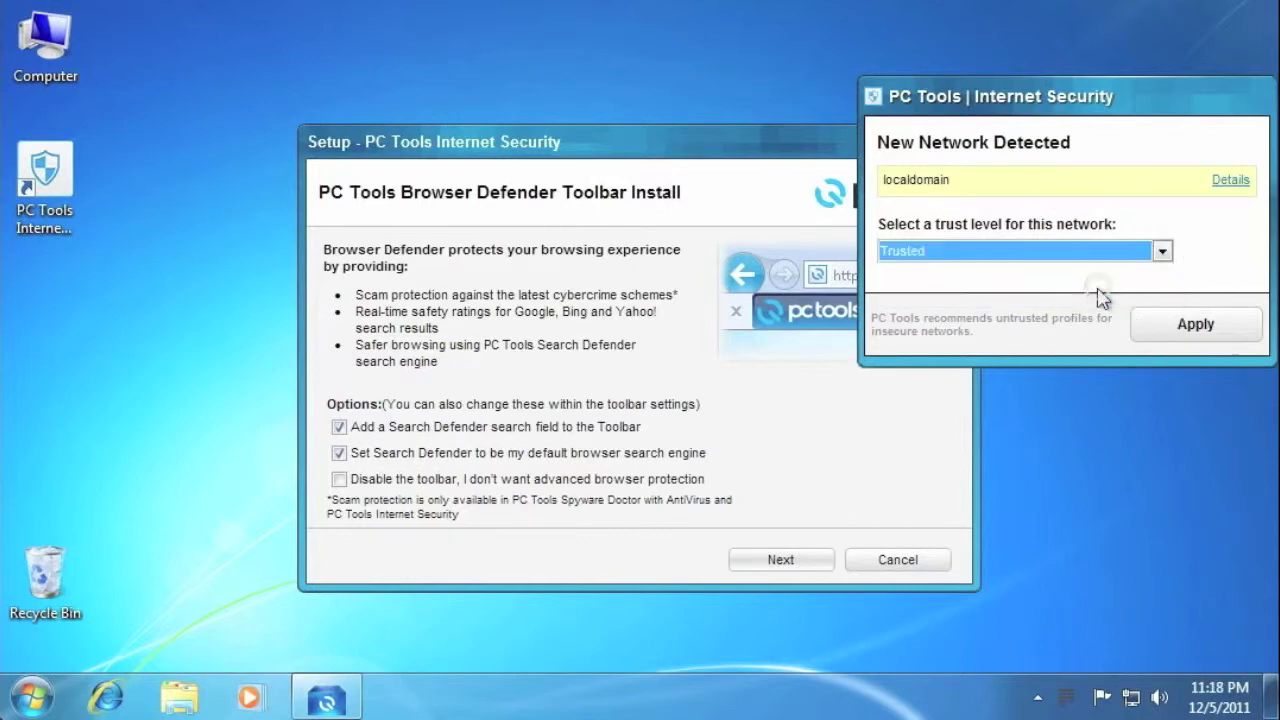
click(1190, 325)
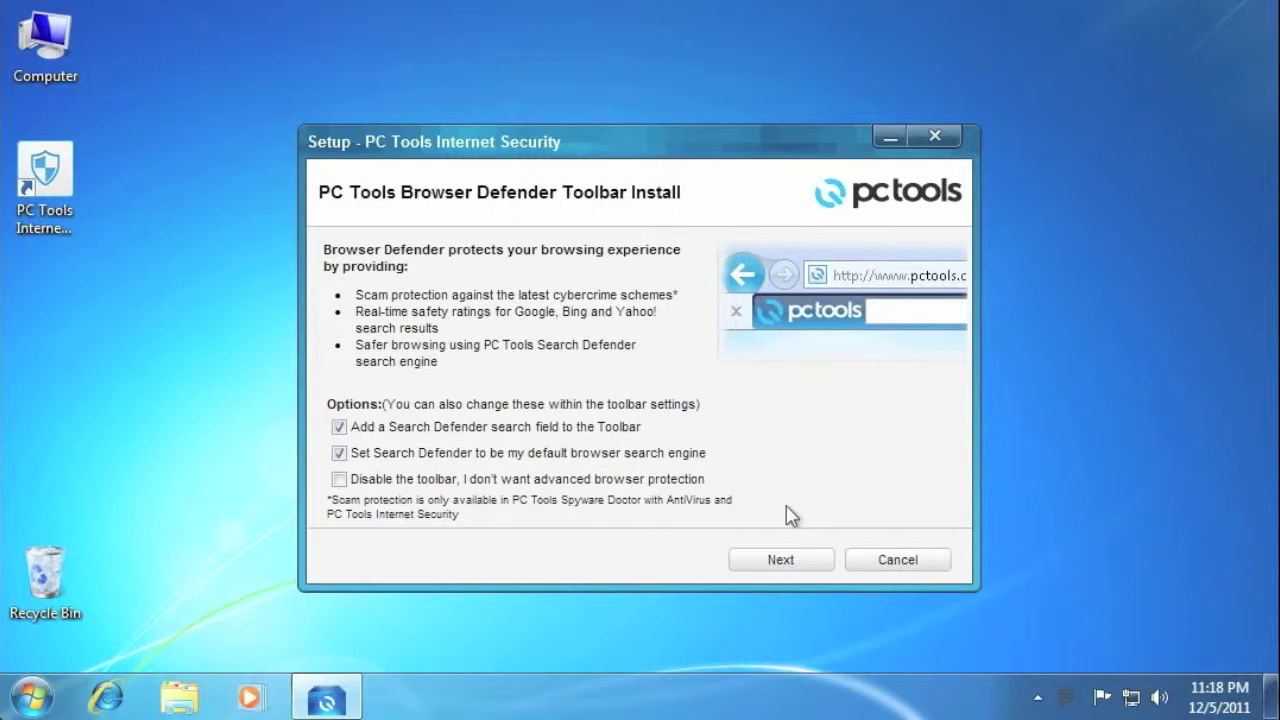
Step: Keep the default Browser Defender toolbar options and close the completed setup wizard
click(783, 561)
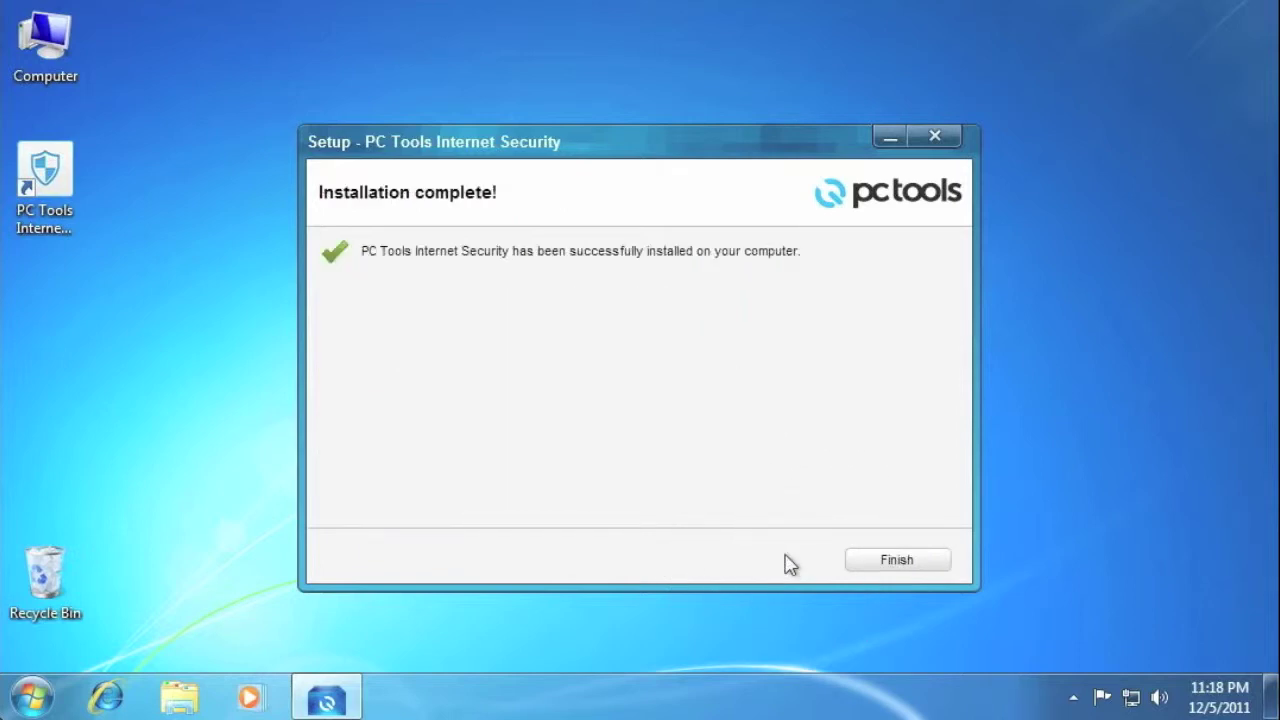
click(895, 561)
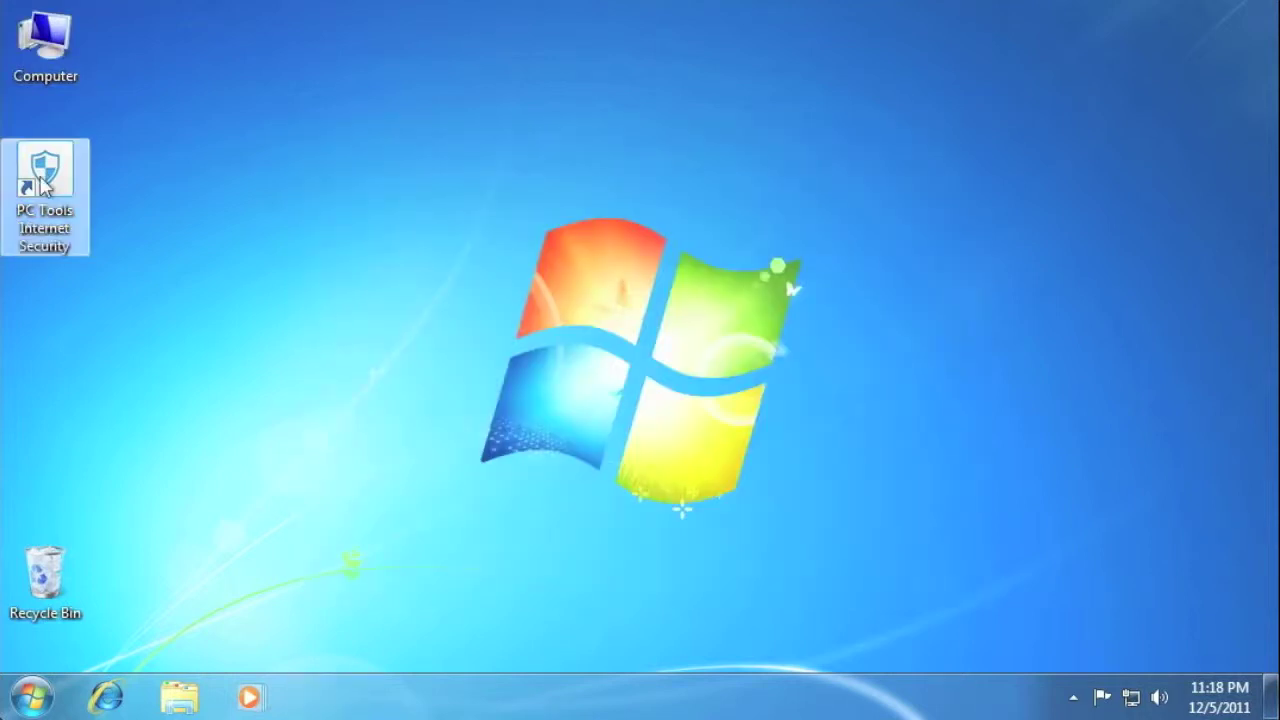
Step: Launch the program from its desktop icon and view Help > About (version 9.0.0.888)
double_click(42, 186)
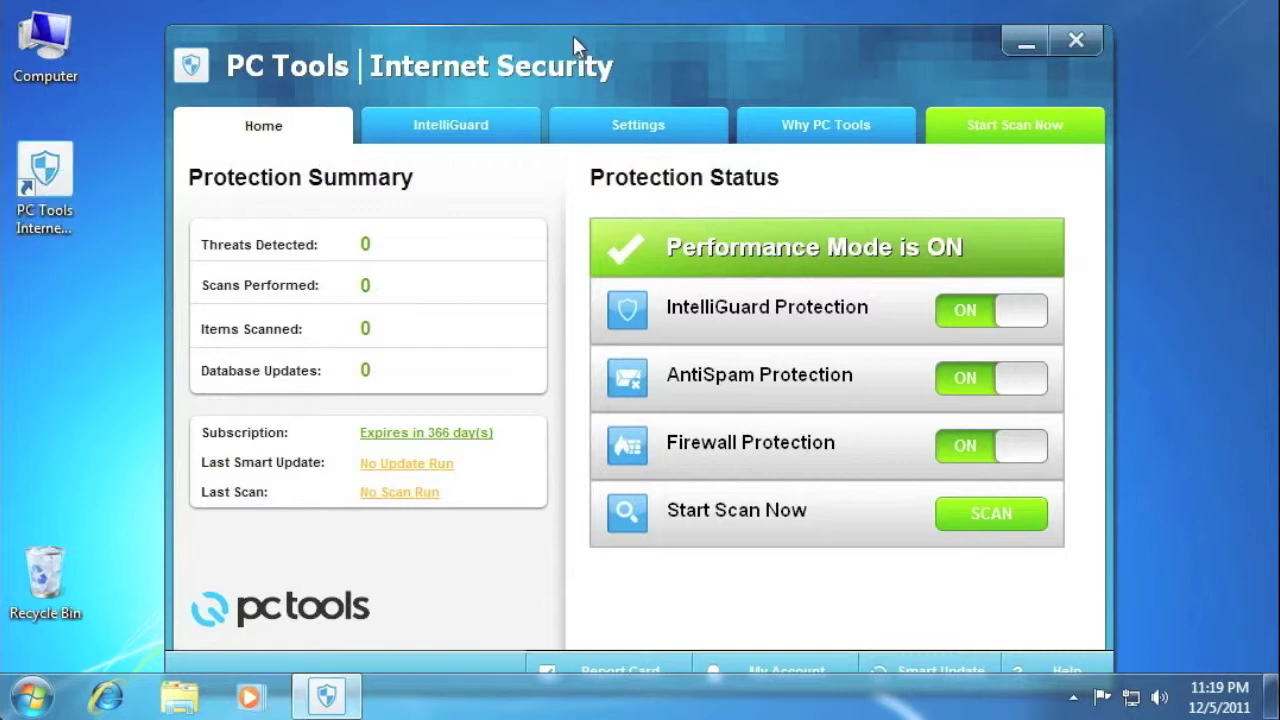
drag(573, 35, 573, 10)
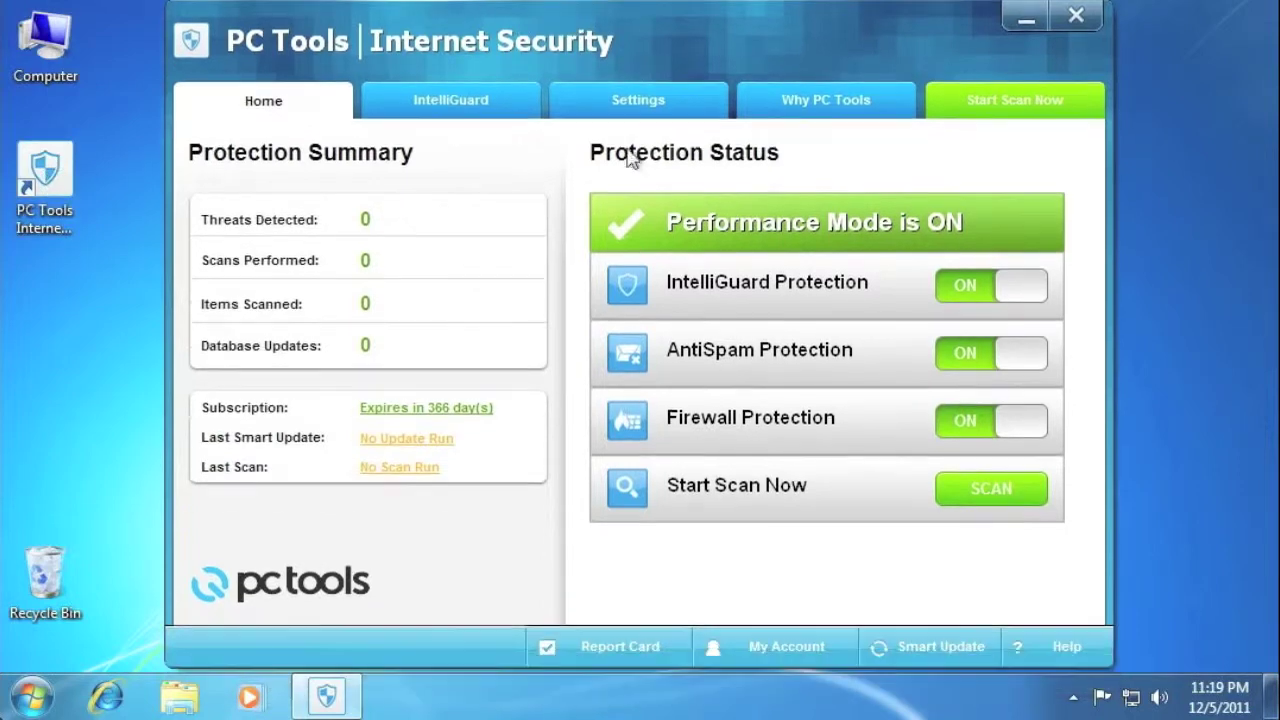
click(1050, 648)
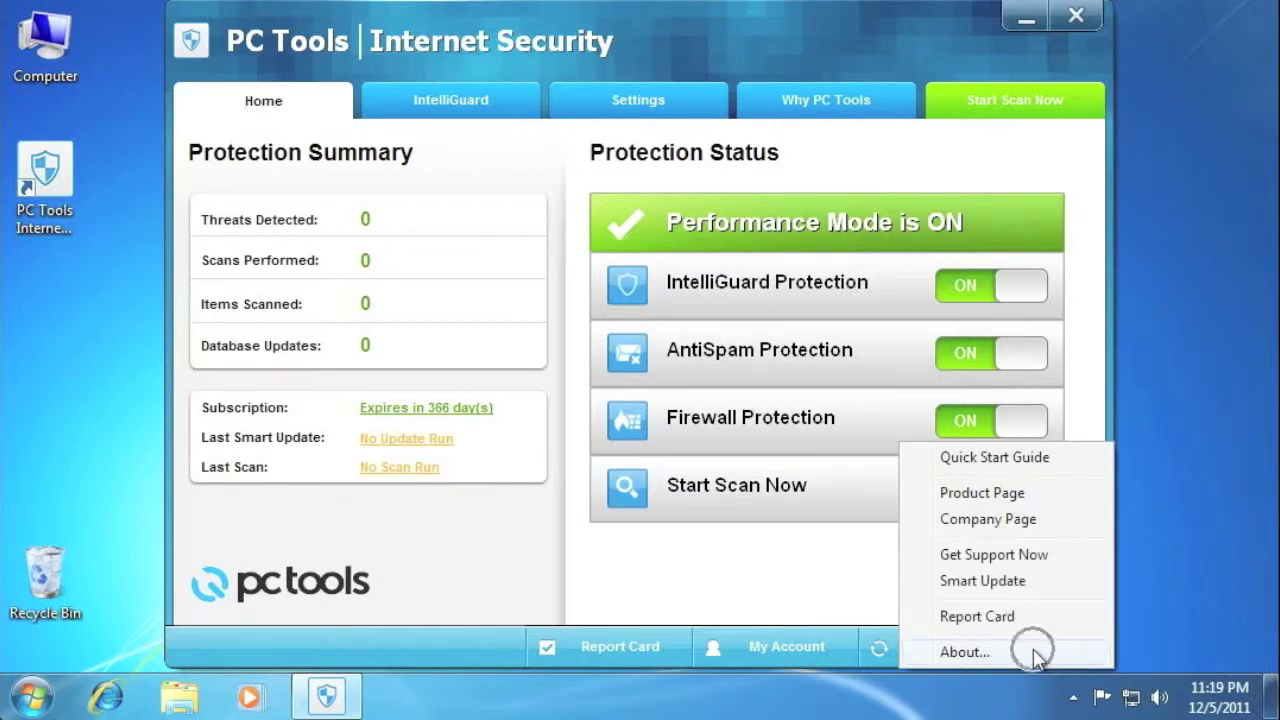
click(1035, 653)
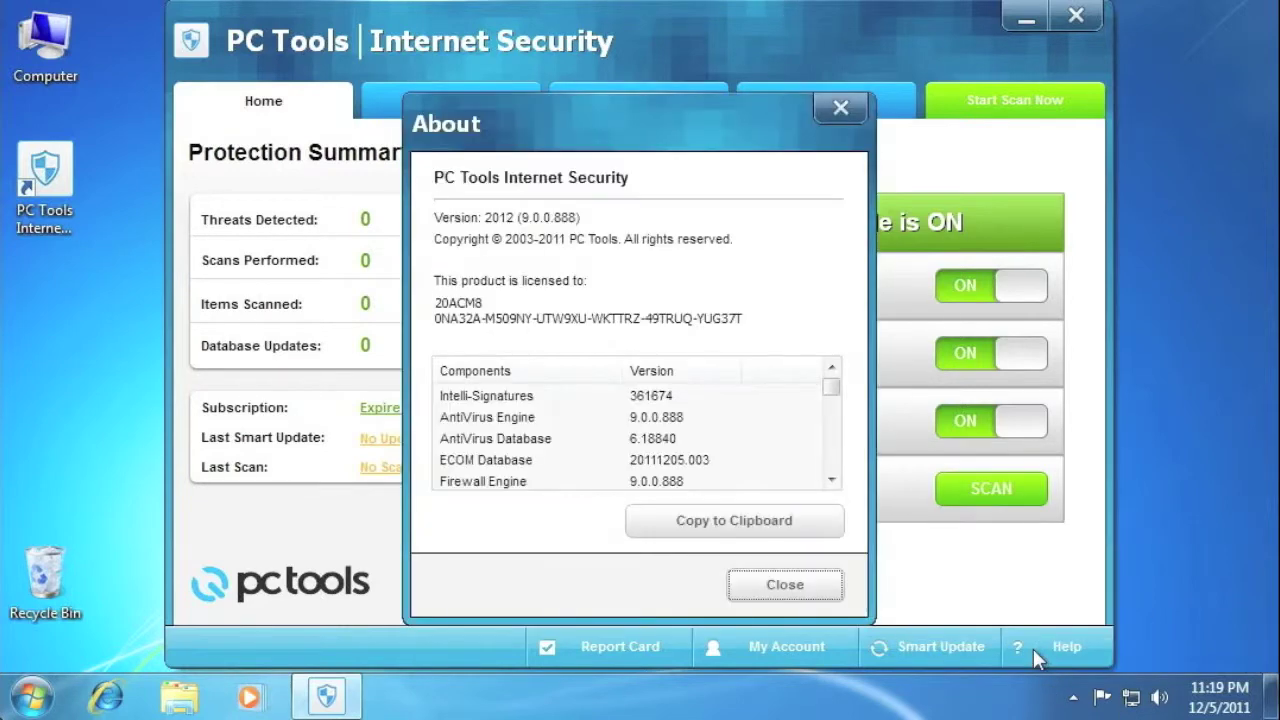